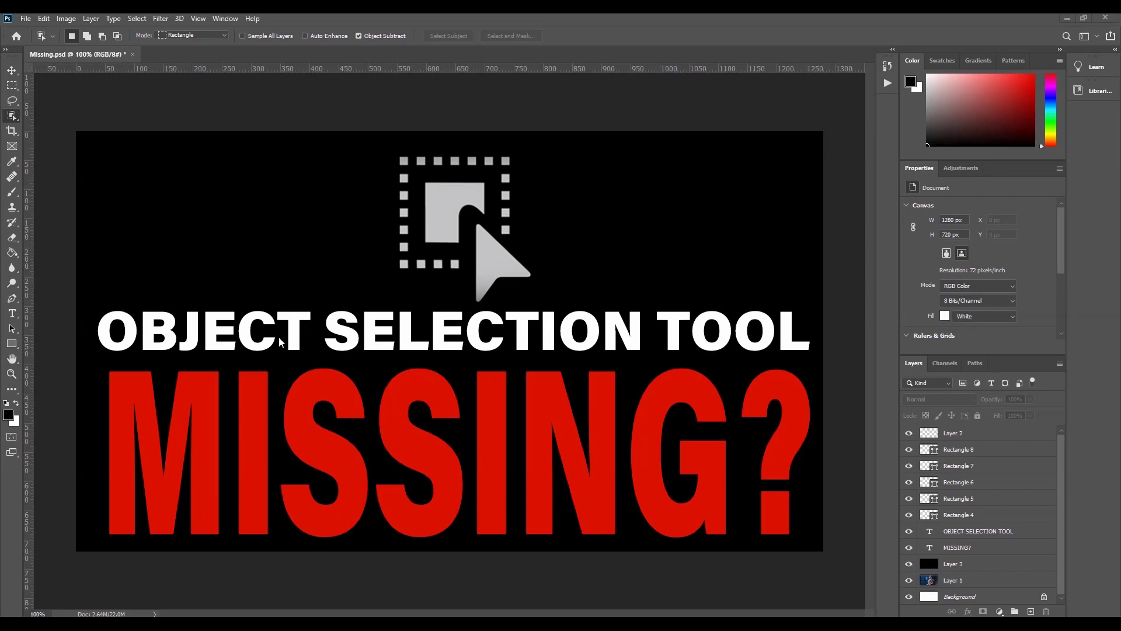
Check the selection tool group and Photoshop version info, then close Creative Cloud
right_click(11, 116)
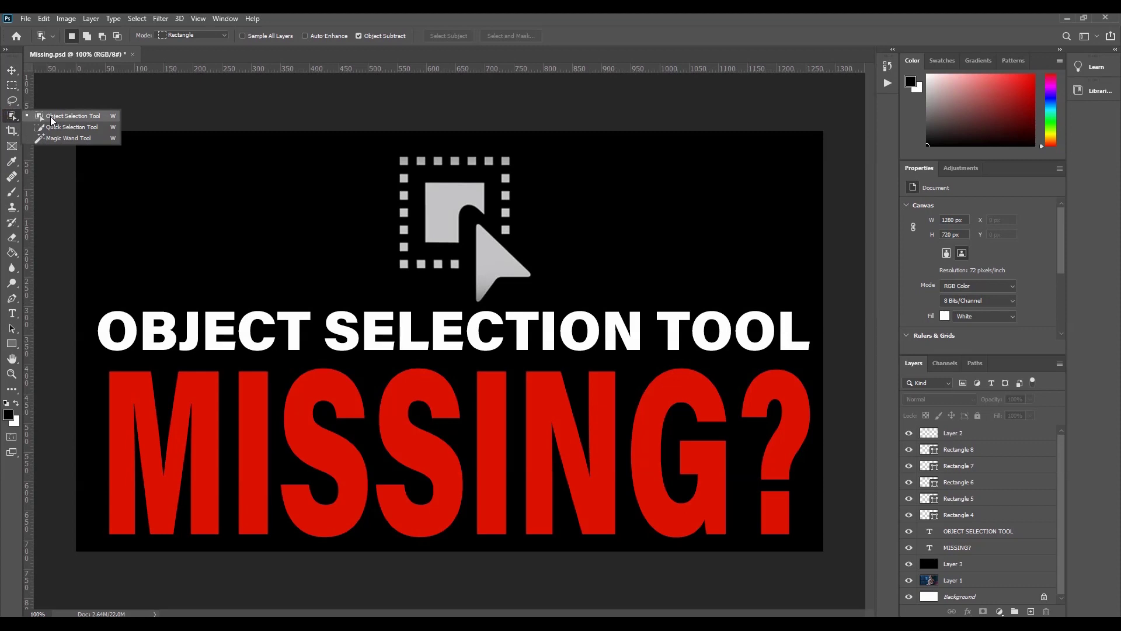
click(252, 18)
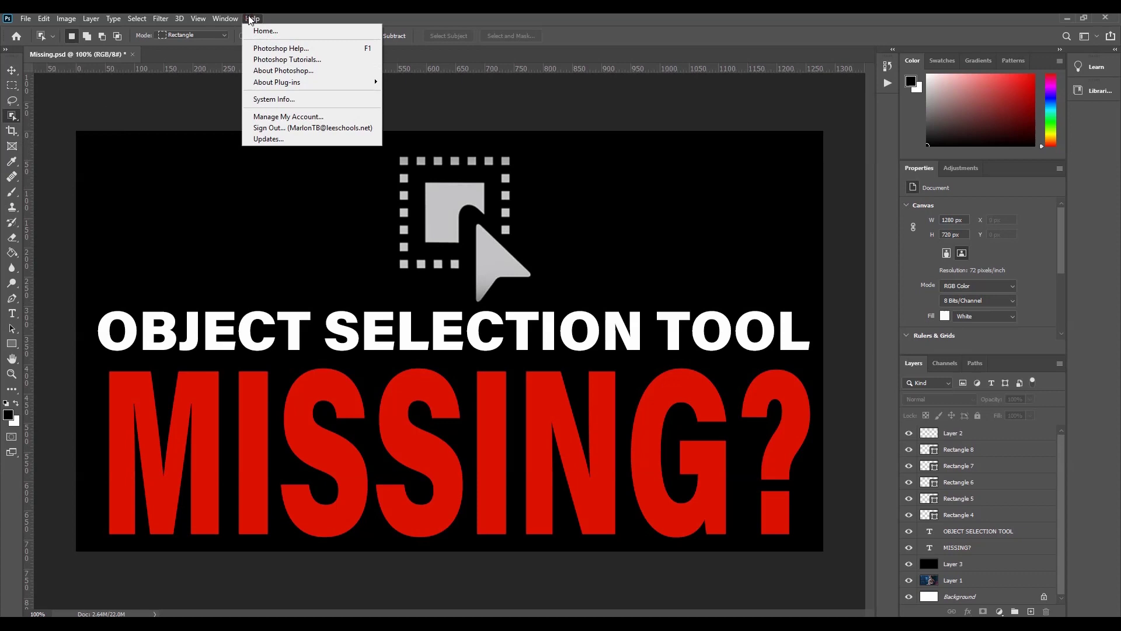
click(282, 71)
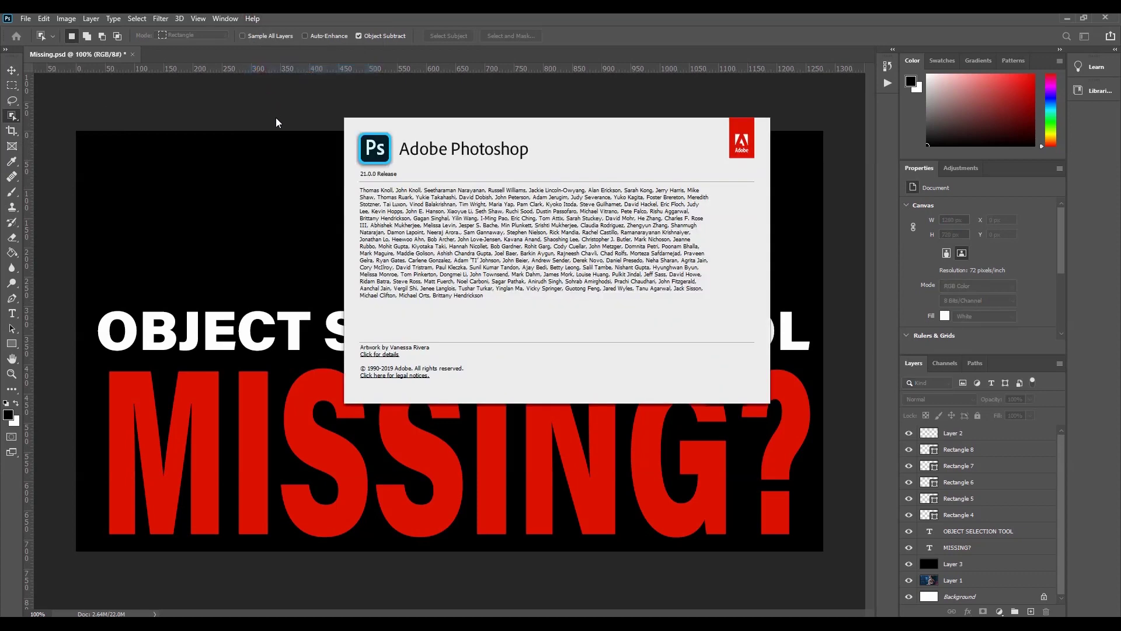
click(368, 180)
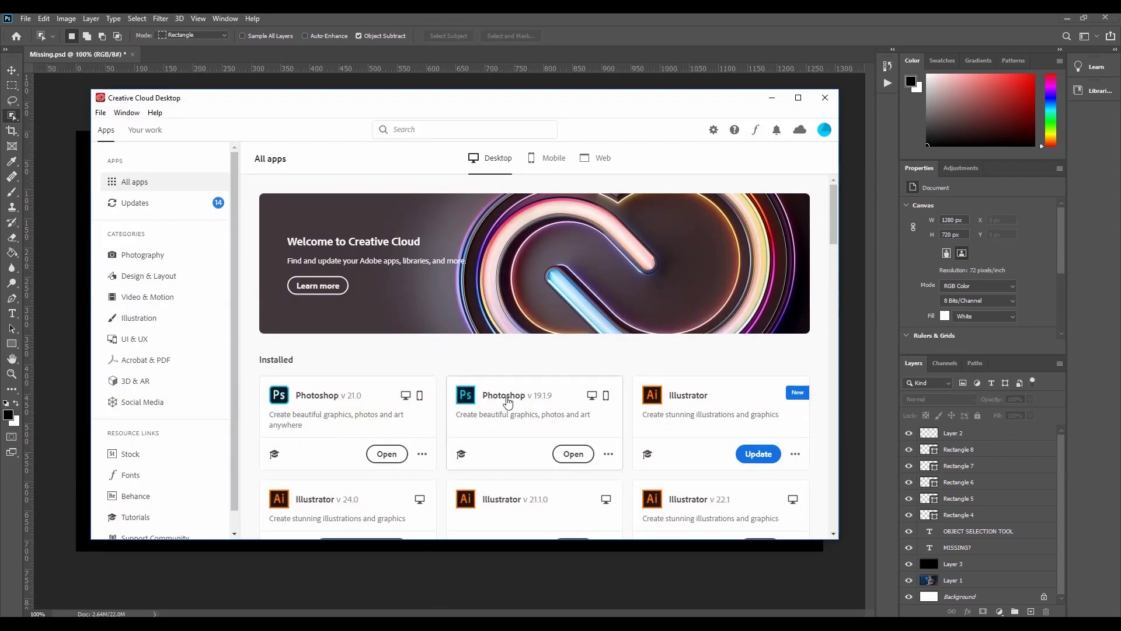
click(824, 97)
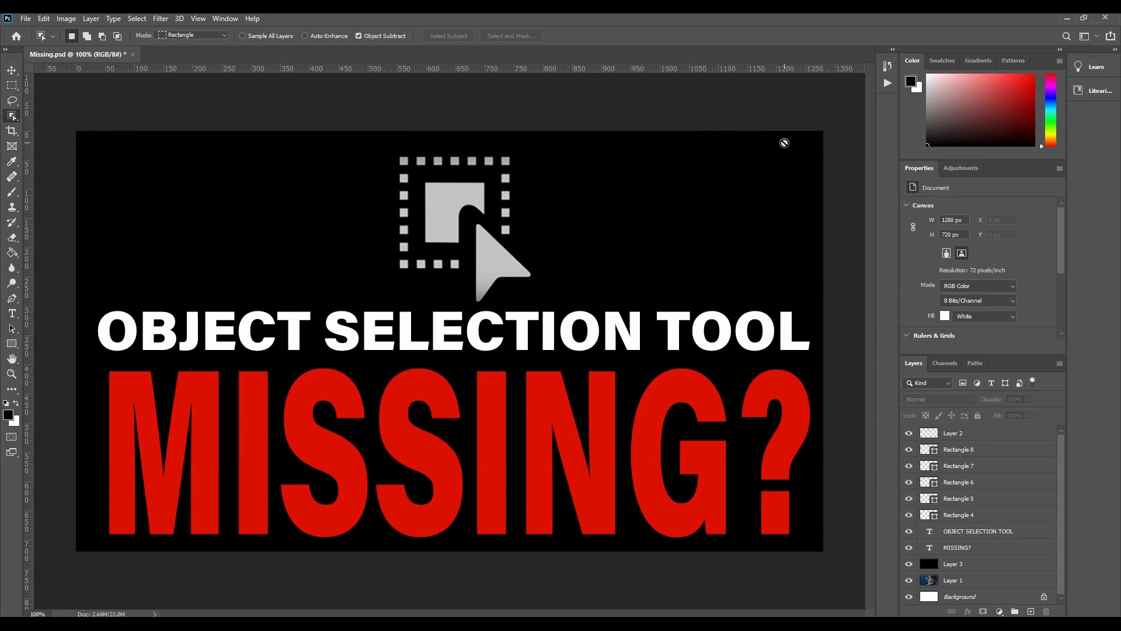
Review the Edit > Toolbar layout listing the Object Selection Tool and confirm it with Done
click(44, 18)
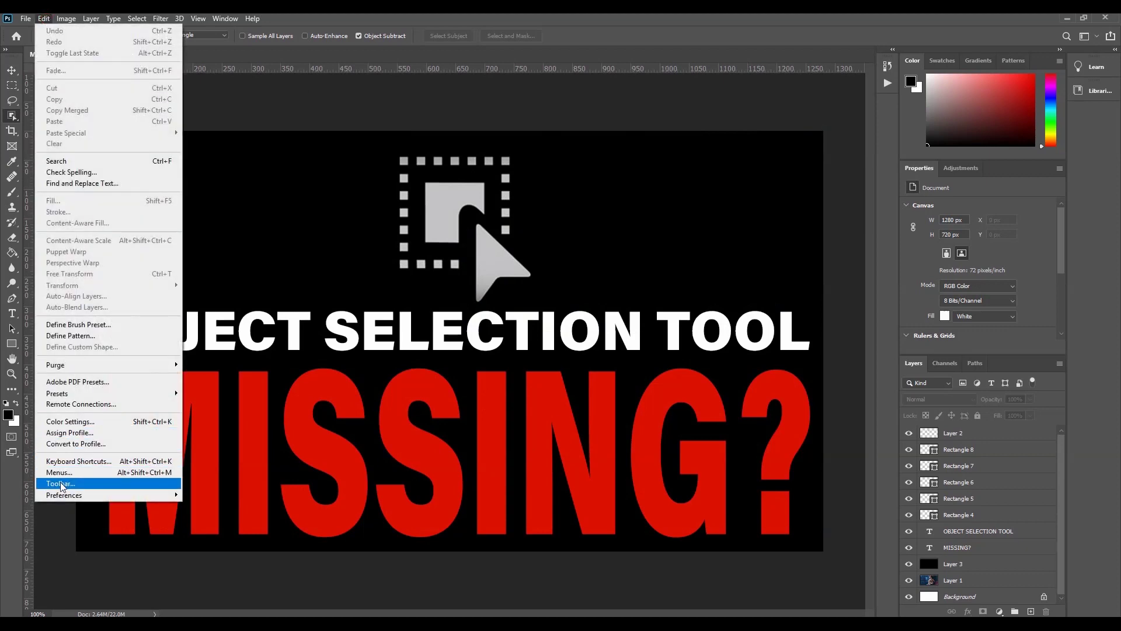
click(60, 483)
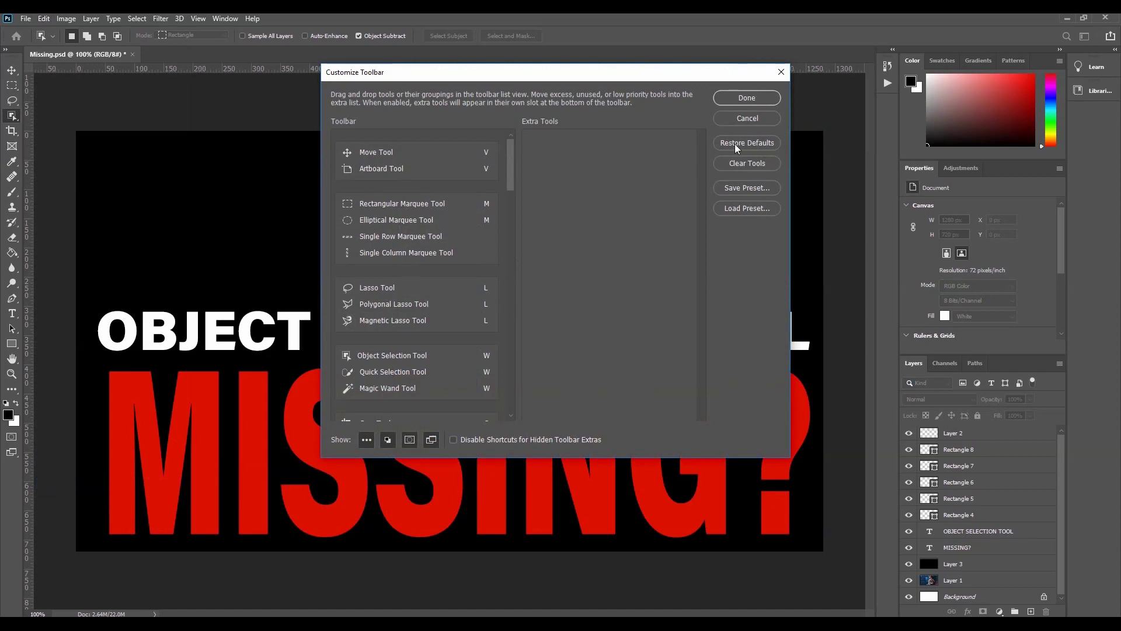
click(766, 92)
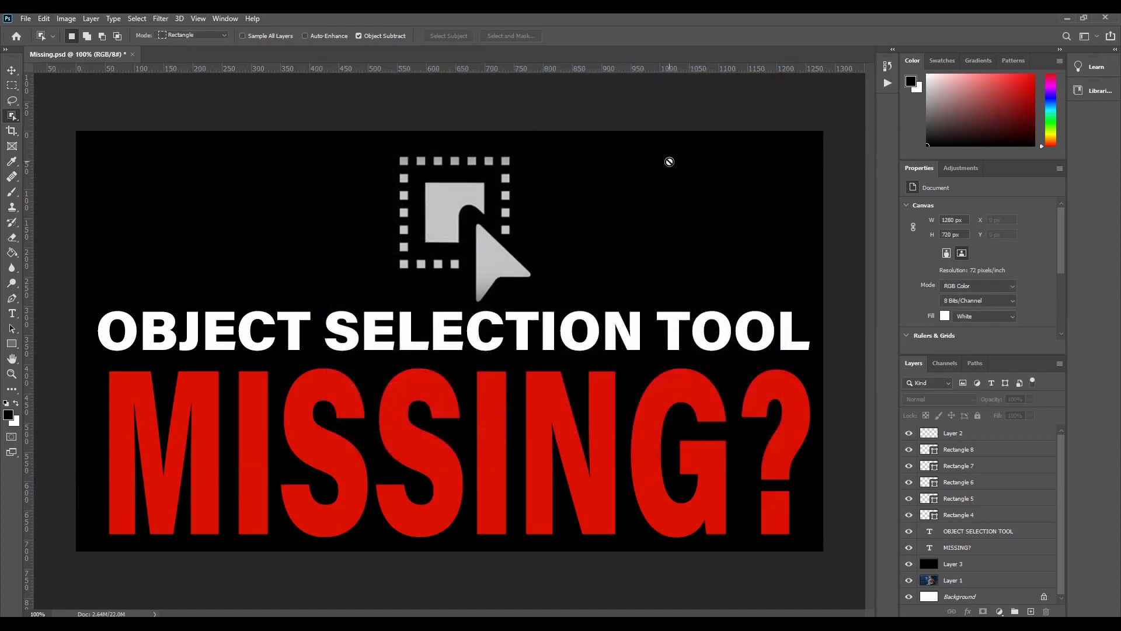